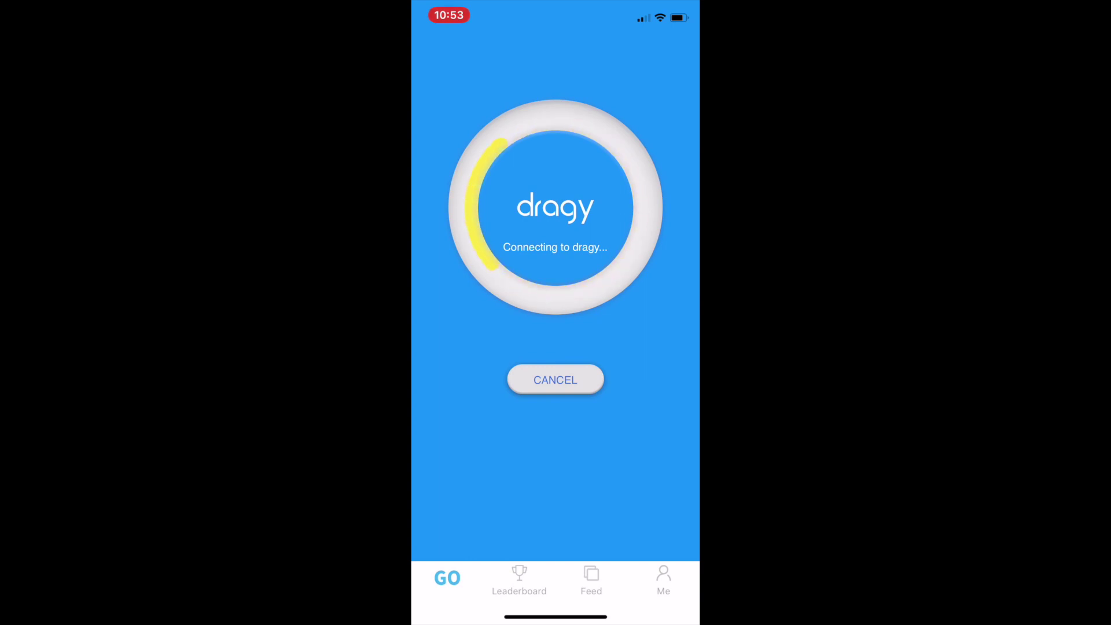
# Open the #1 Nissan run's performance report from the car leaderboards
pyautogui.click(519, 580)
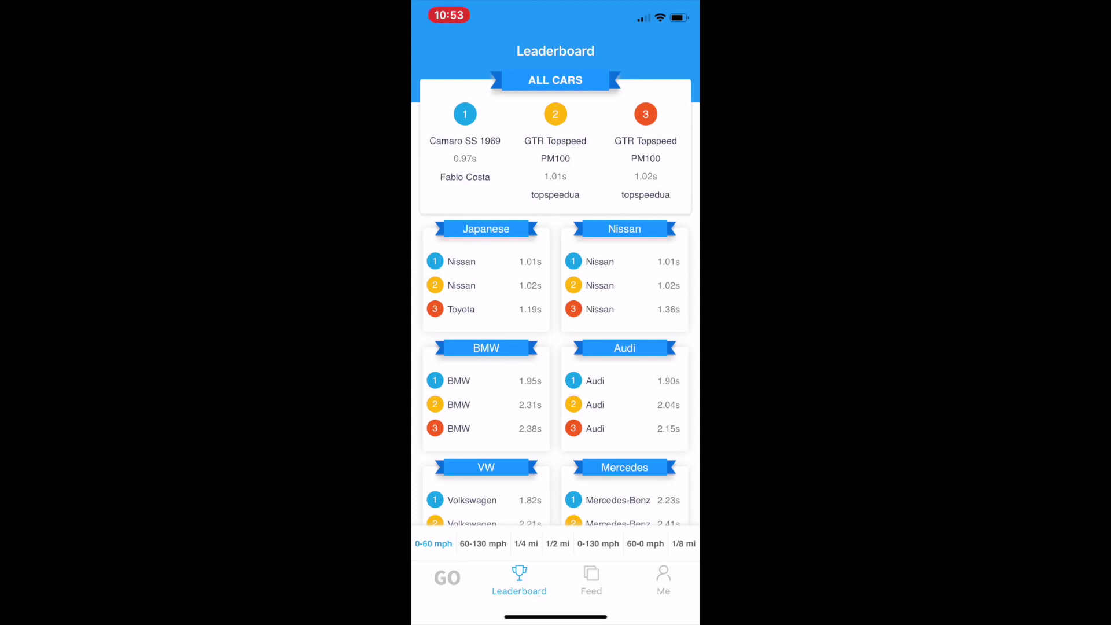
pyautogui.click(625, 278)
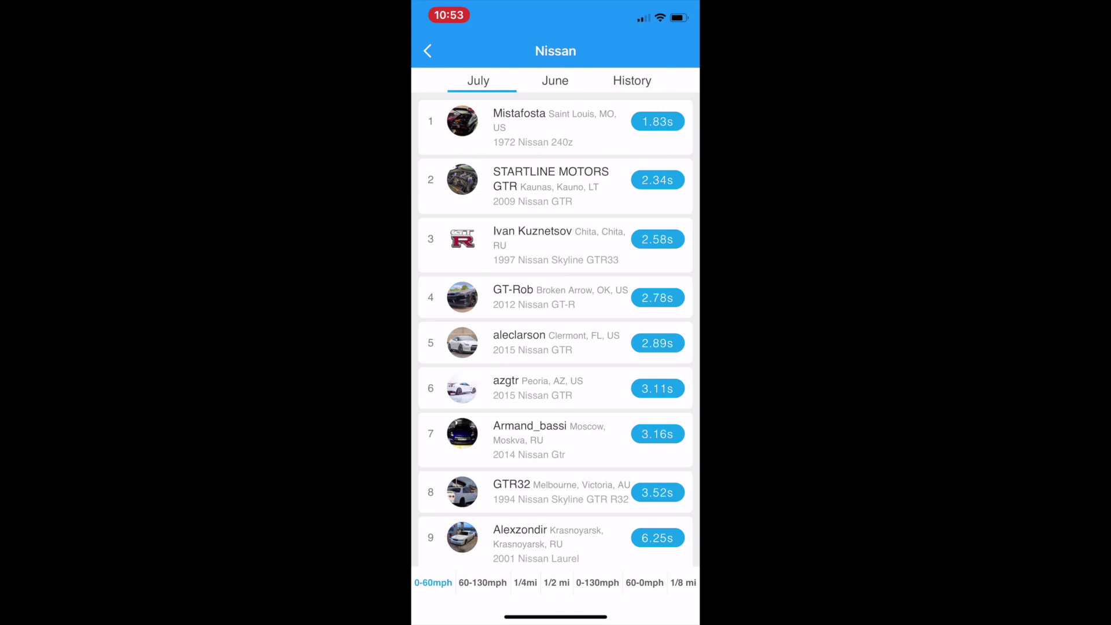
pyautogui.click(557, 128)
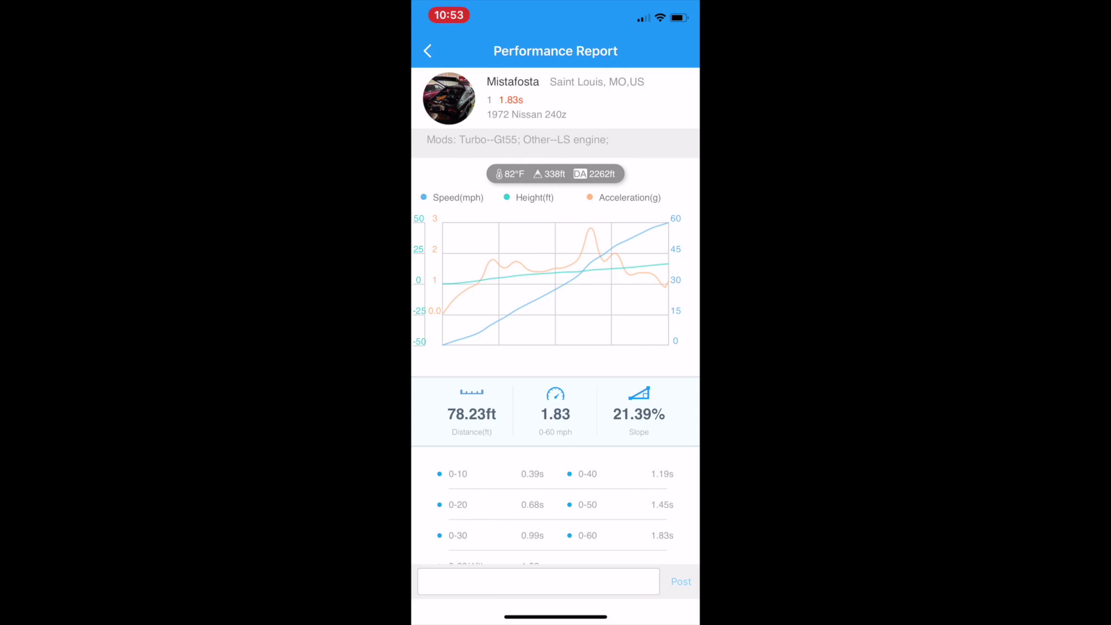
pyautogui.scroll(-2, 555, 316)
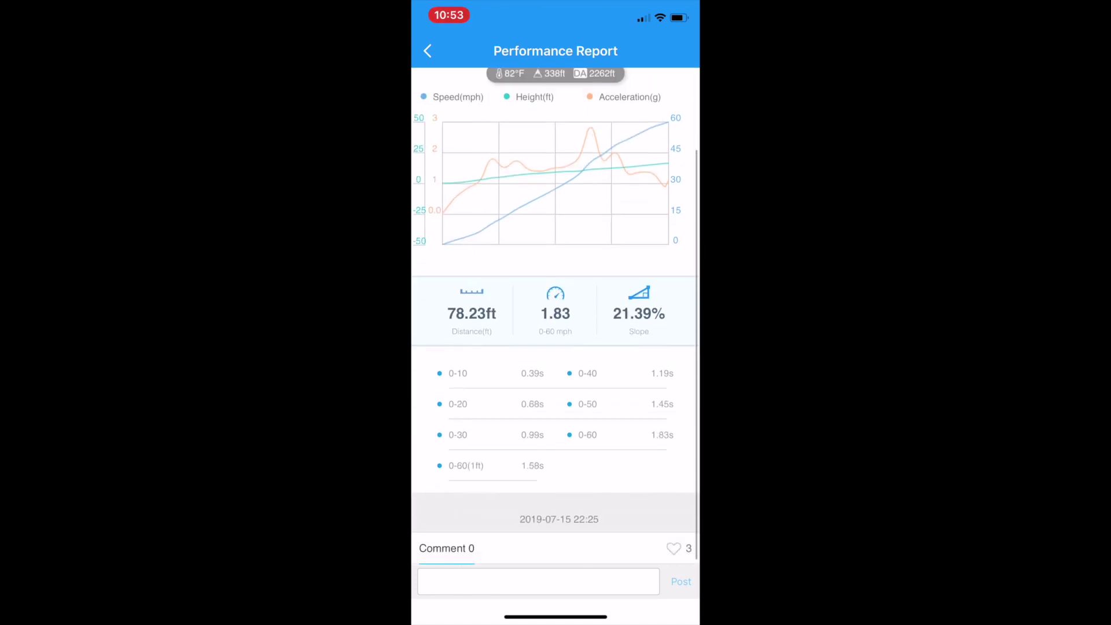
pyautogui.scroll(3, 556, 316)
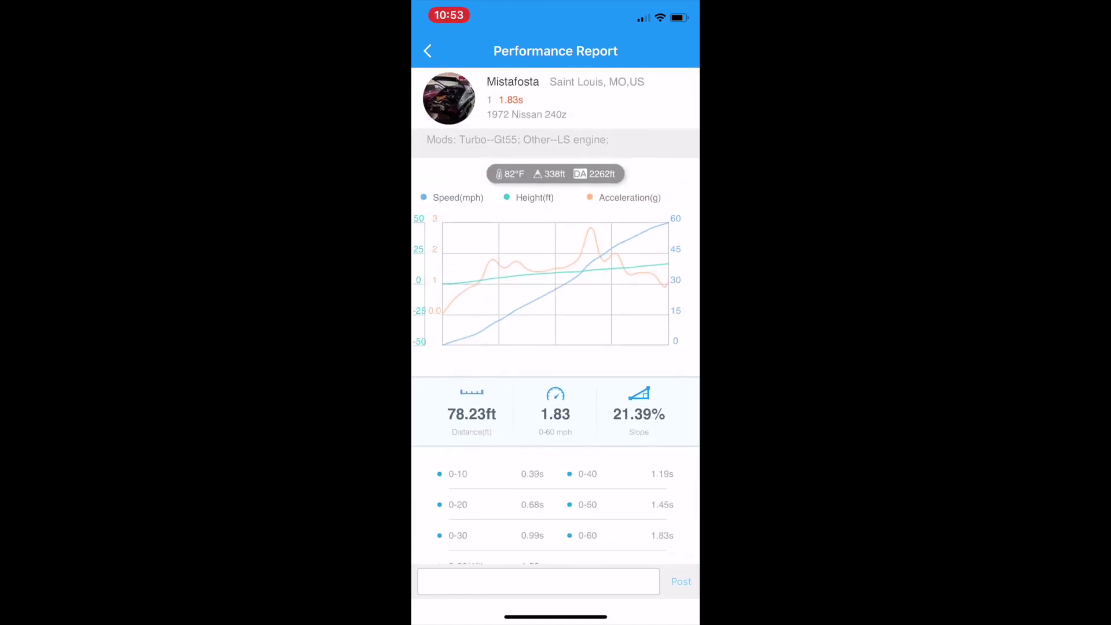
# View that Nissan's specs and mods, then back out to the leaderboard overview
pyautogui.click(527, 113)
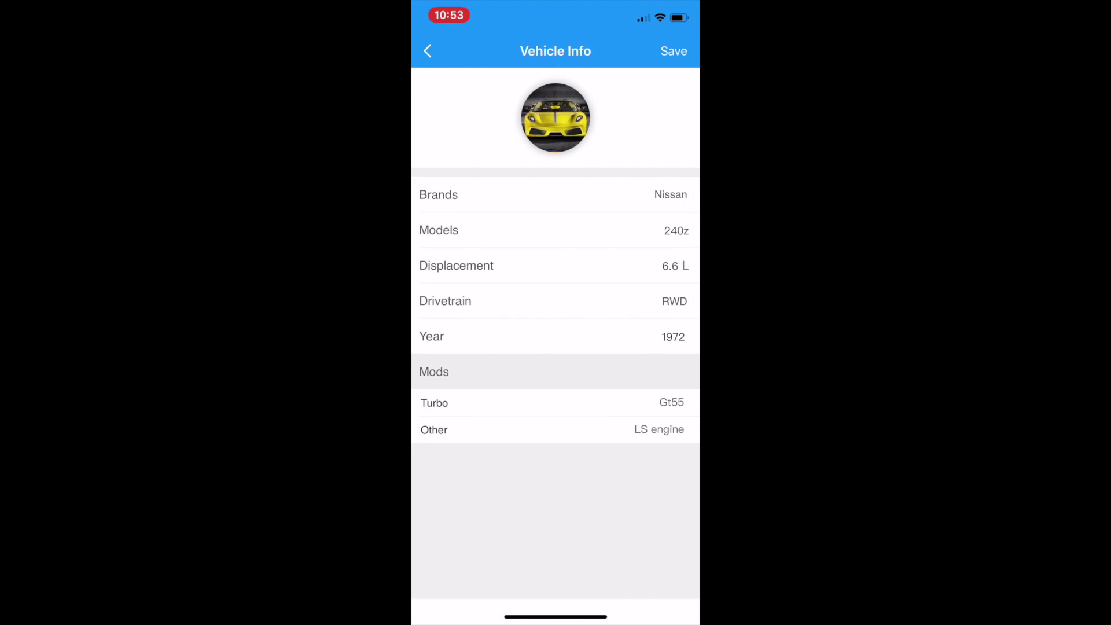
pyautogui.click(427, 50)
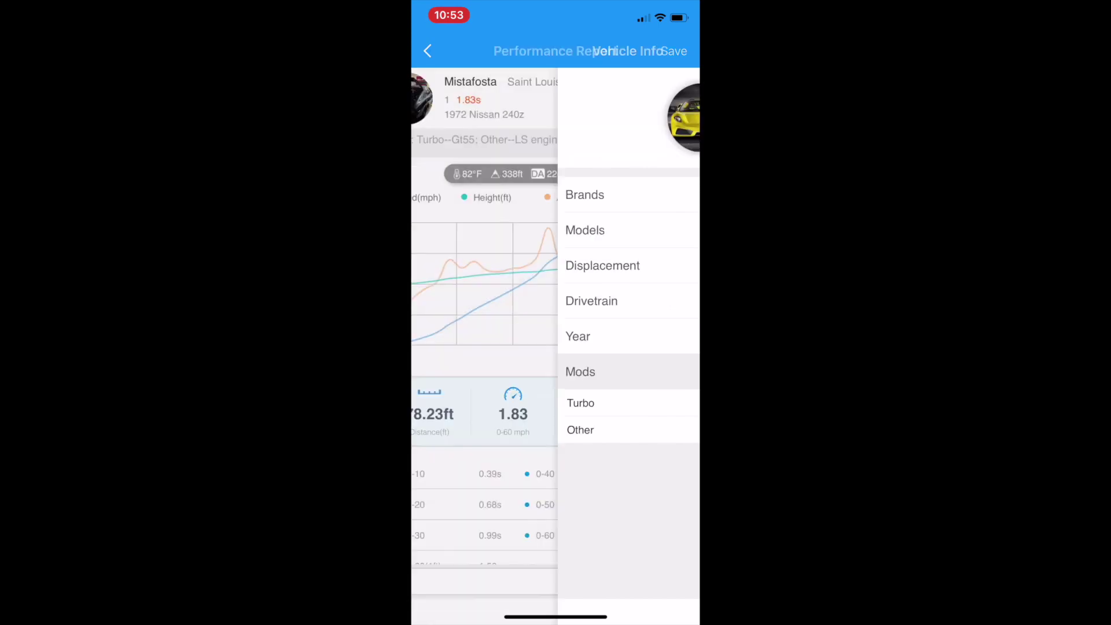
pyautogui.click(428, 50)
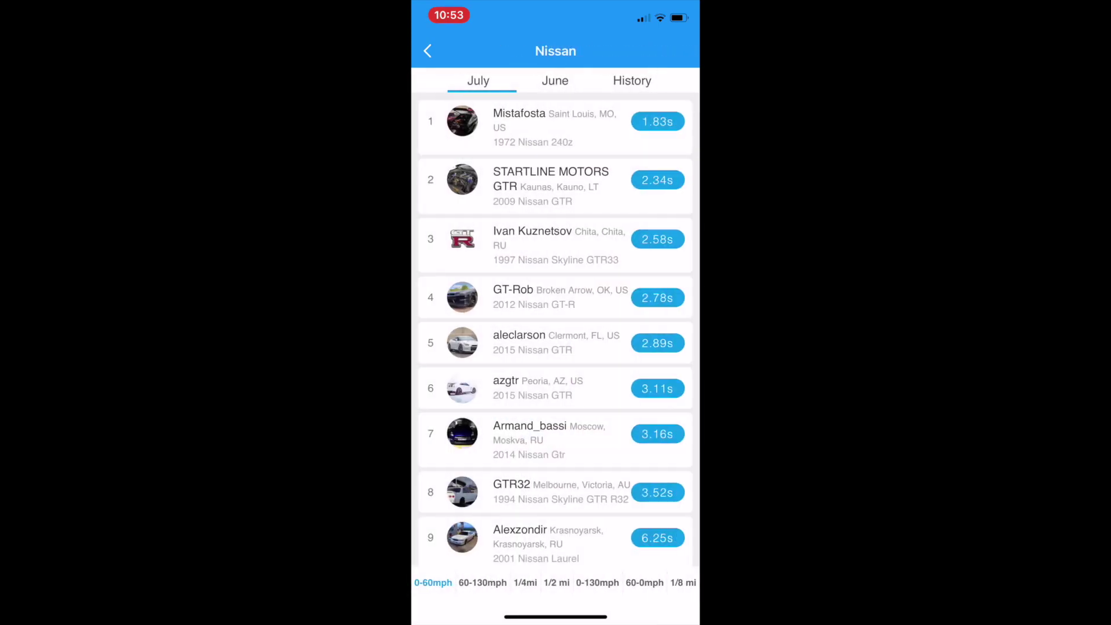
pyautogui.click(428, 51)
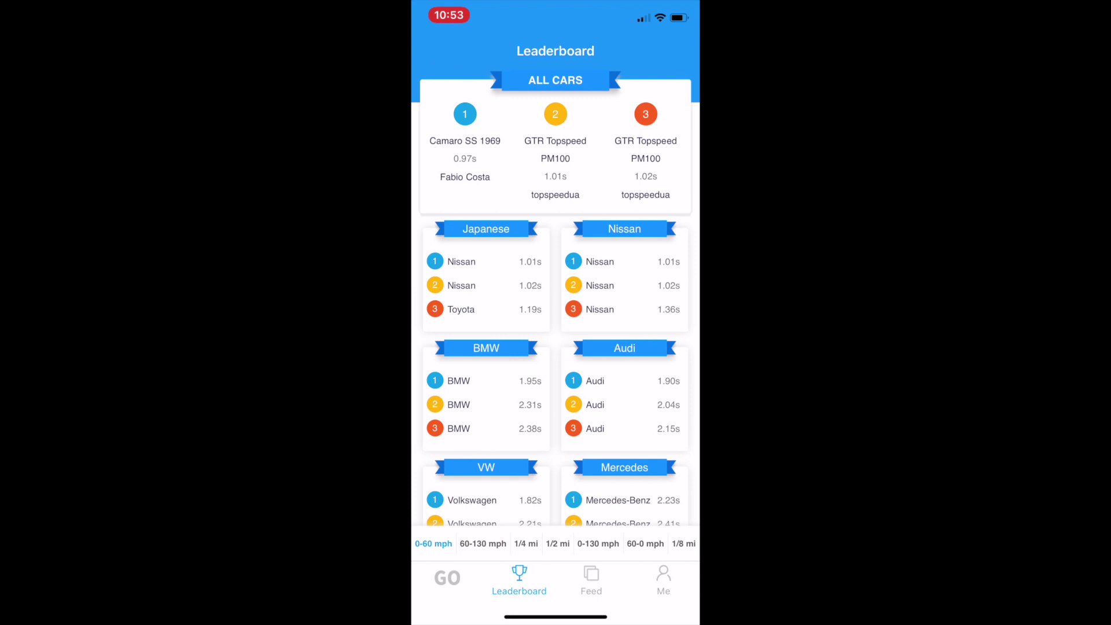
# Browse the social feed, viewing a run report and playing then pausing the boat video
pyautogui.click(592, 580)
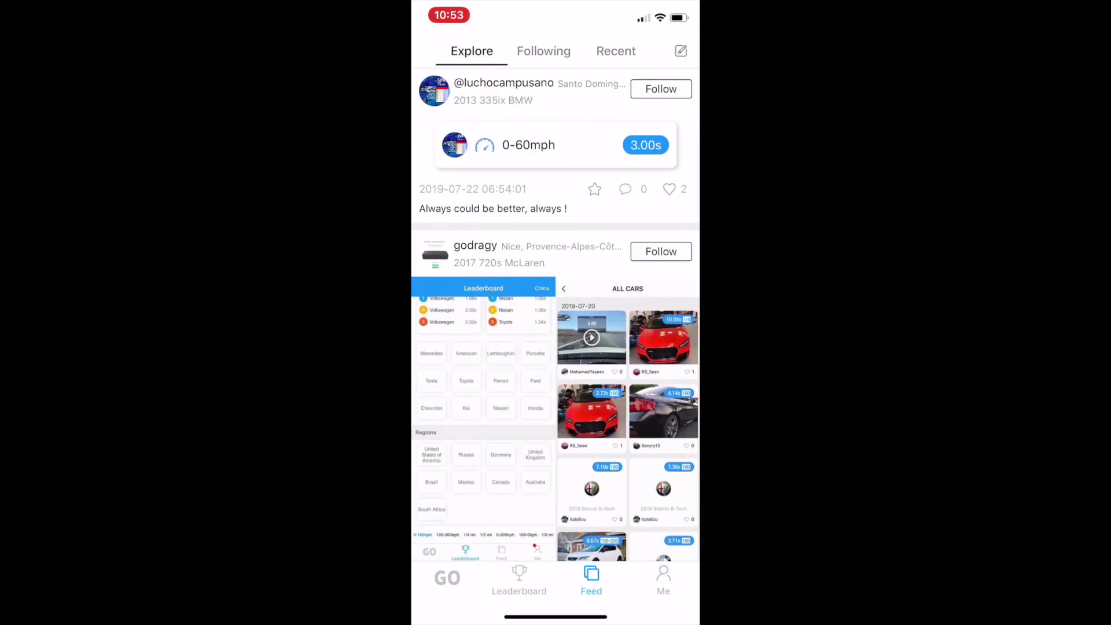
pyautogui.scroll(-10, 556, 319)
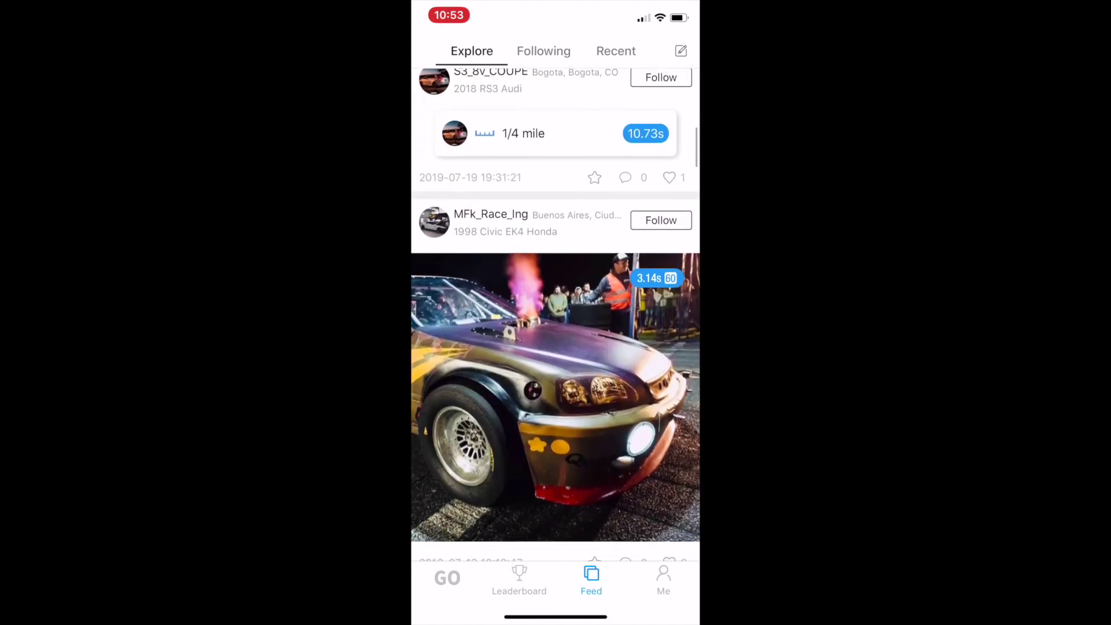
pyautogui.scroll(-3, 556, 348)
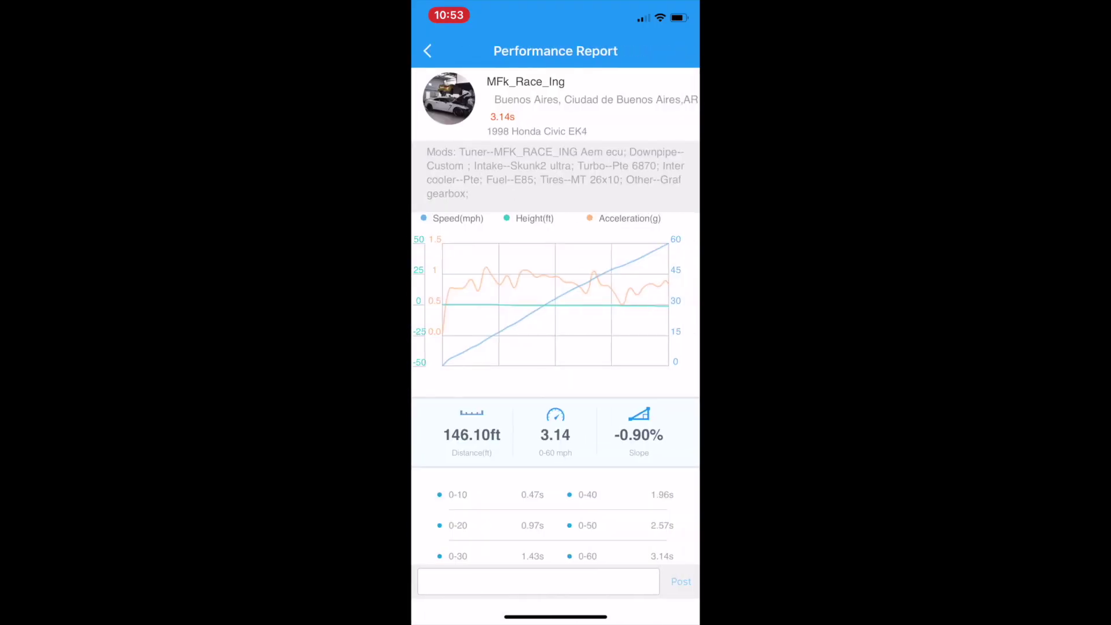
pyautogui.click(428, 51)
pyautogui.scroll(-5, 556, 315)
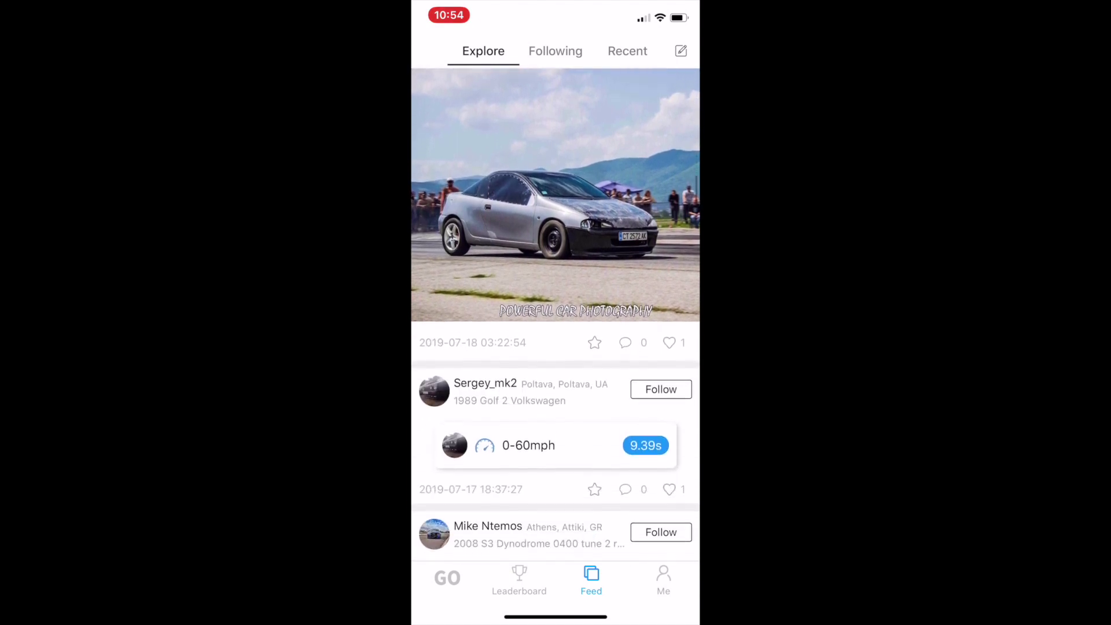
pyautogui.scroll(2, 556, 315)
pyautogui.scroll(-4, 556, 315)
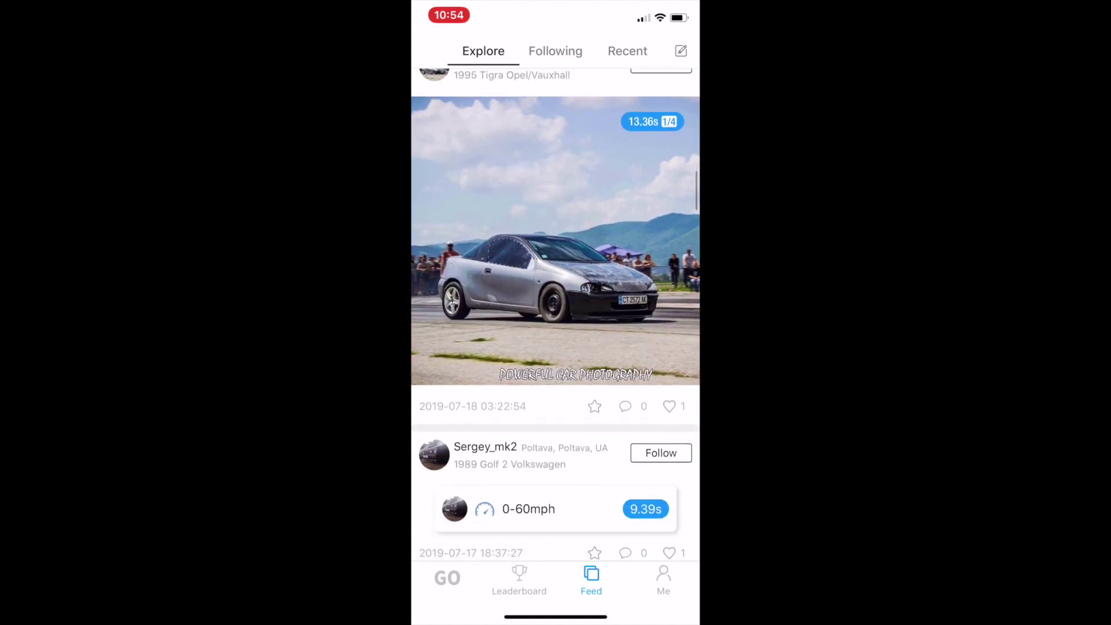
pyautogui.scroll(-4, 555, 315)
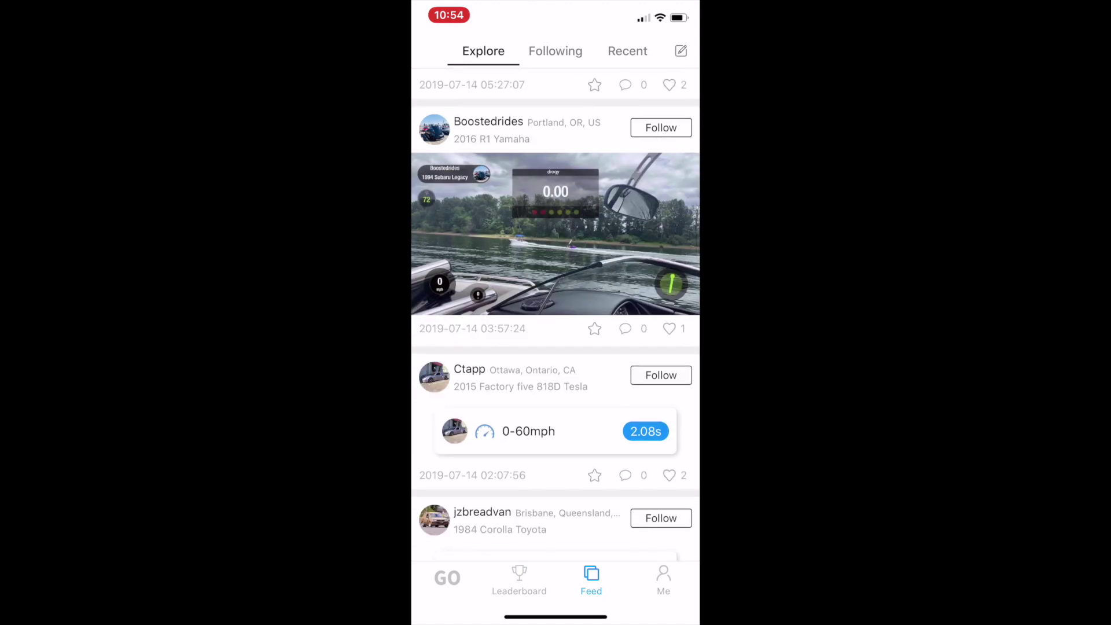
pyautogui.click(556, 233)
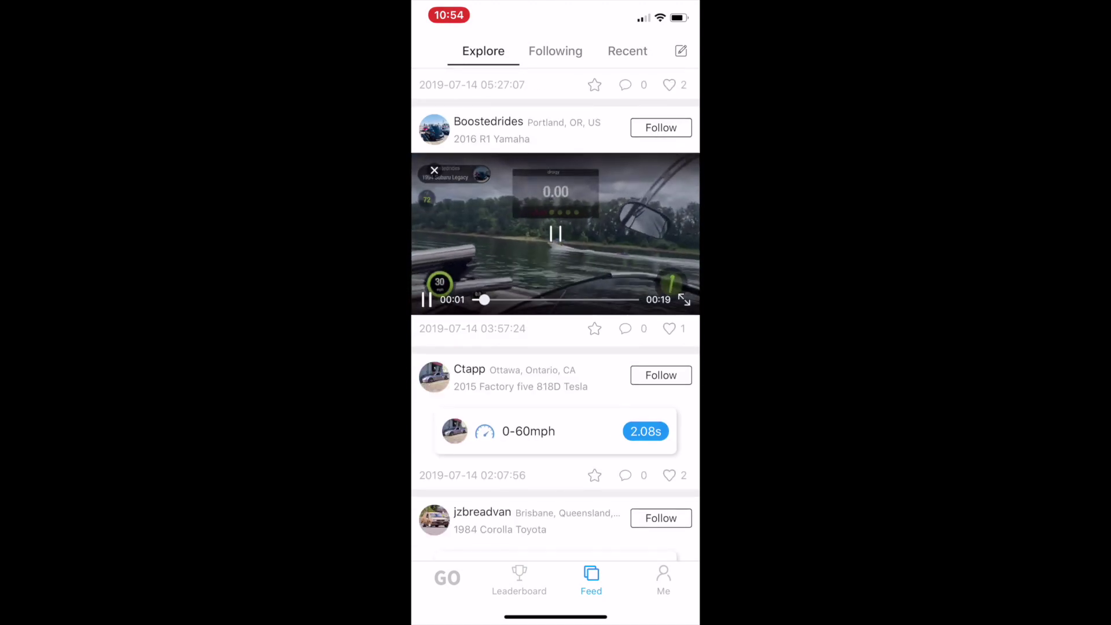
pyautogui.click(557, 234)
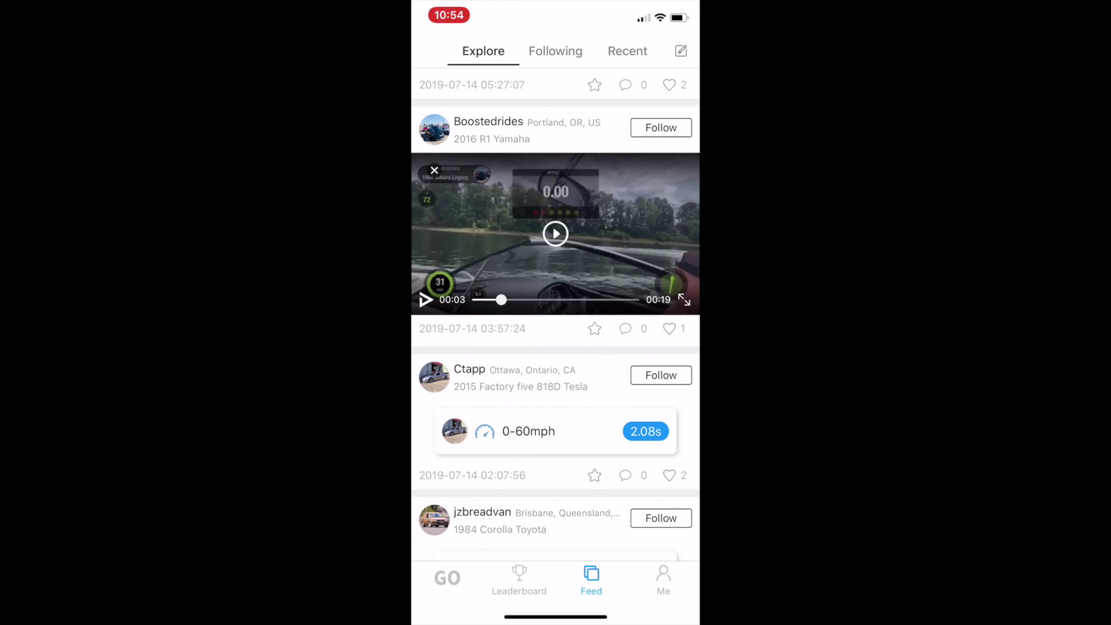
pyautogui.scroll(-5, 556, 316)
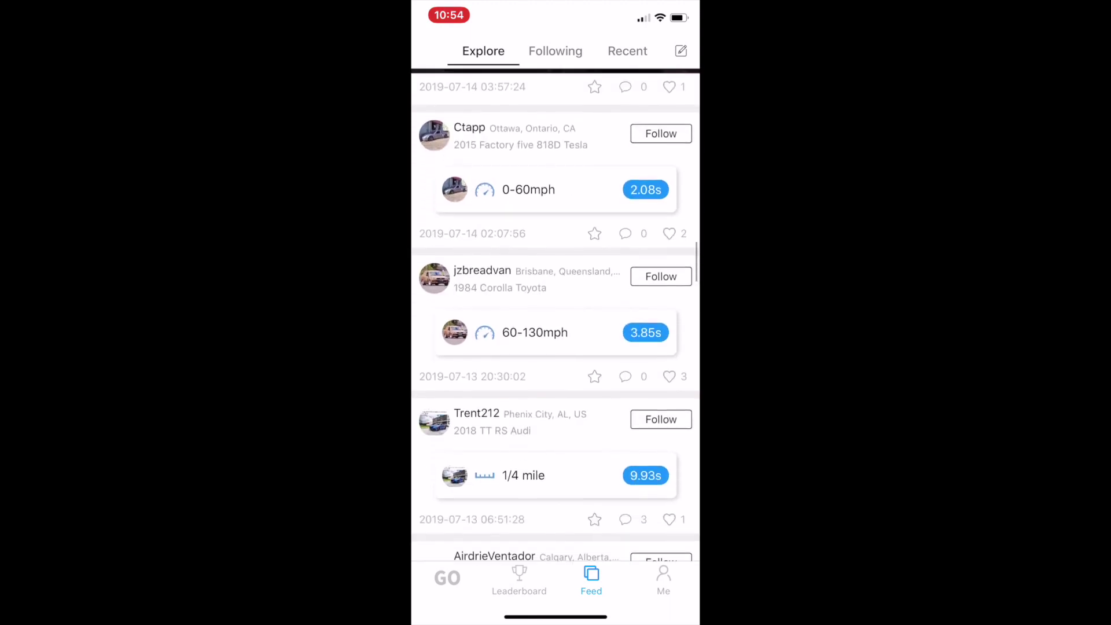
pyautogui.scroll(10, 557, 315)
pyautogui.scroll(10, 556, 316)
pyautogui.scroll(3, 555, 315)
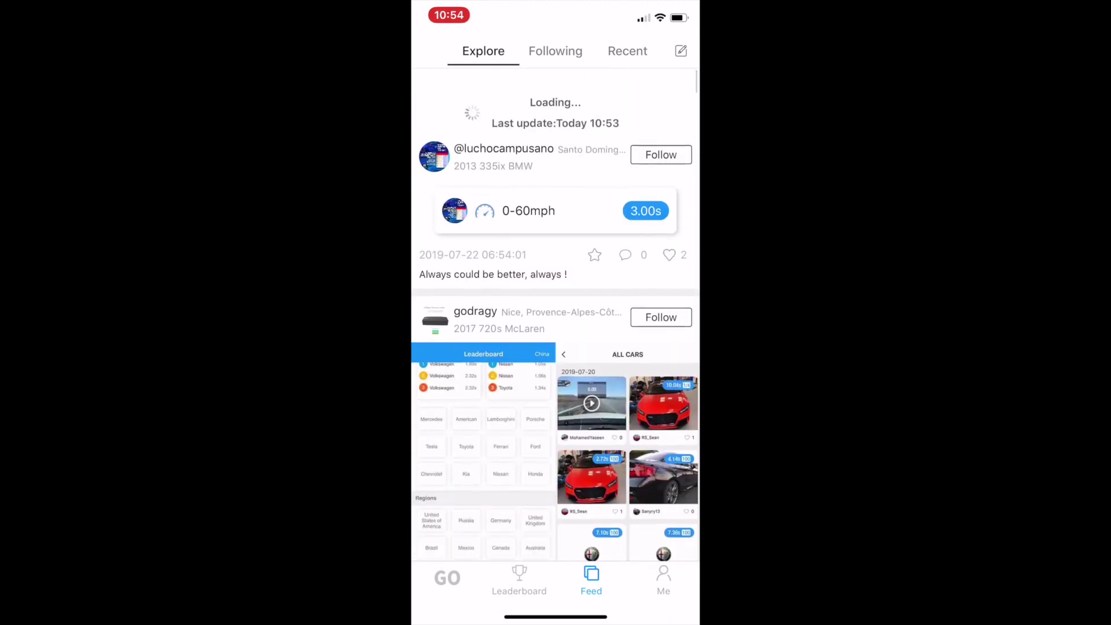
pyautogui.scroll(-1, 556, 316)
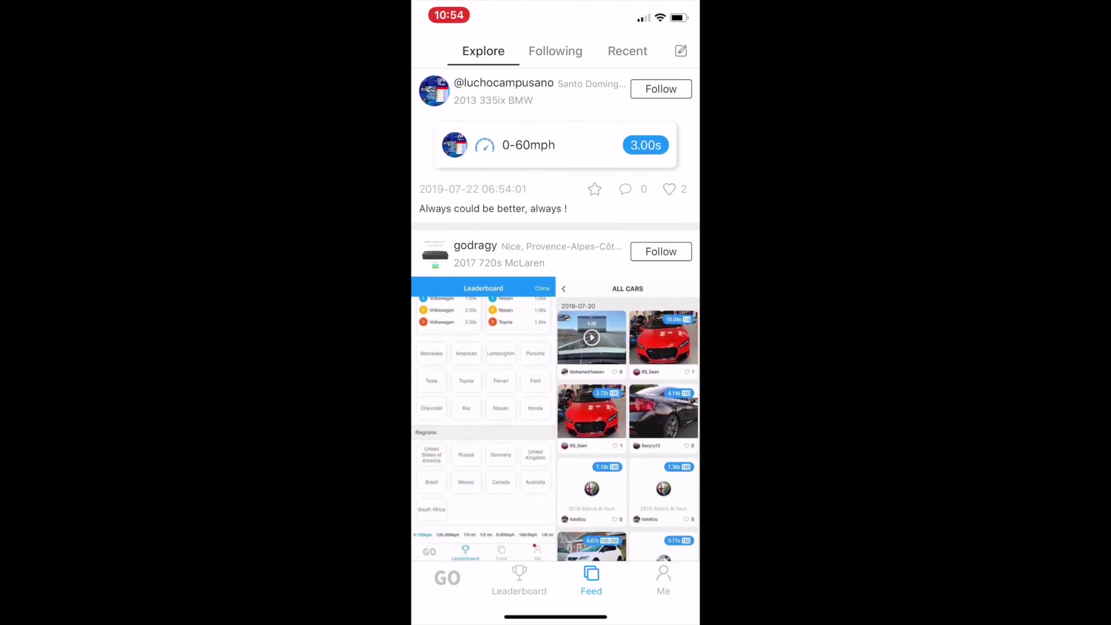
# Check the Following and Recent feeds, then go to the Me profile page
pyautogui.click(556, 51)
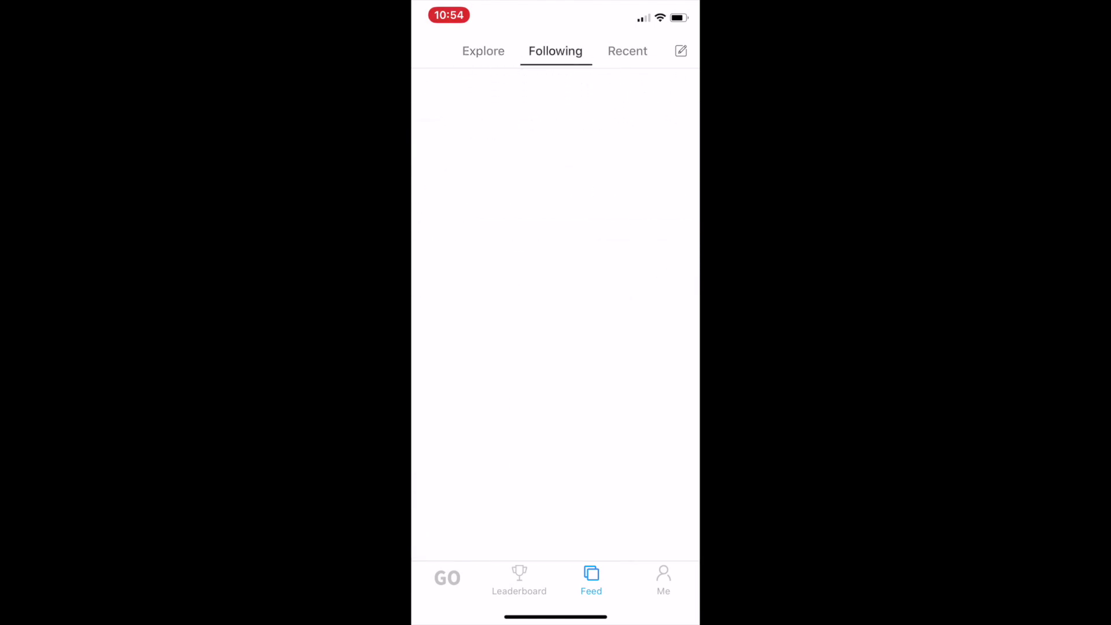
pyautogui.click(627, 51)
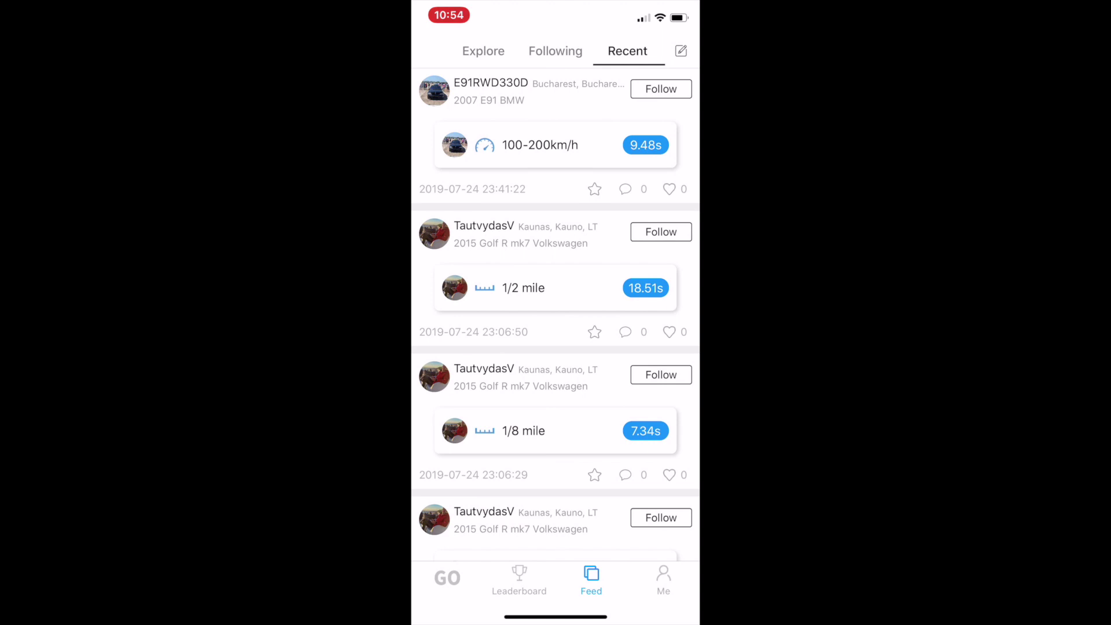
pyautogui.click(664, 581)
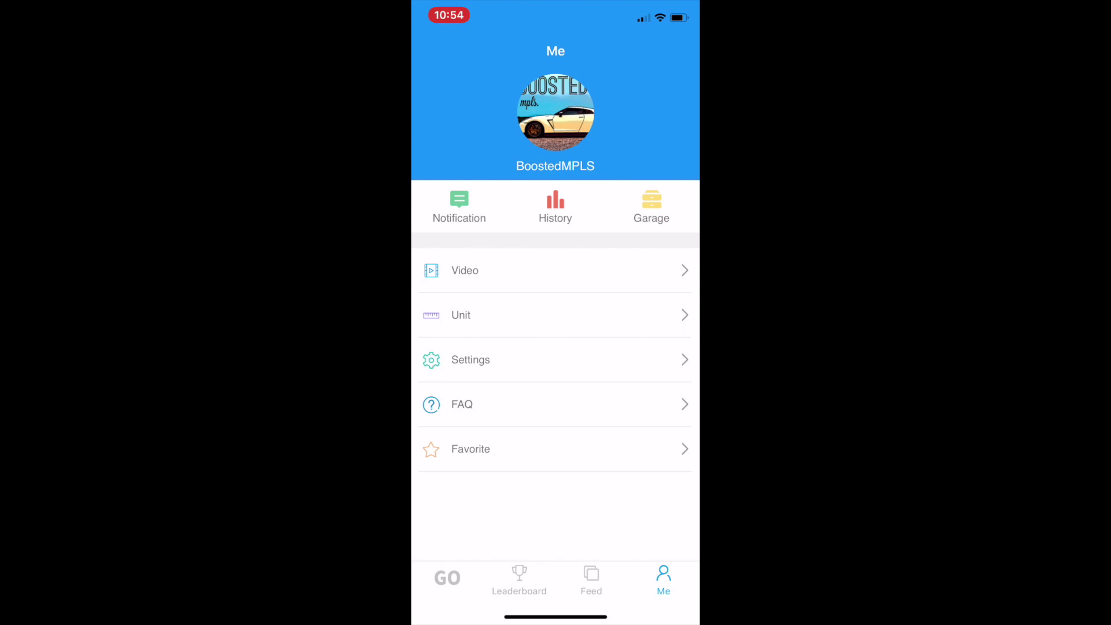
pyautogui.click(651, 208)
pyautogui.click(556, 110)
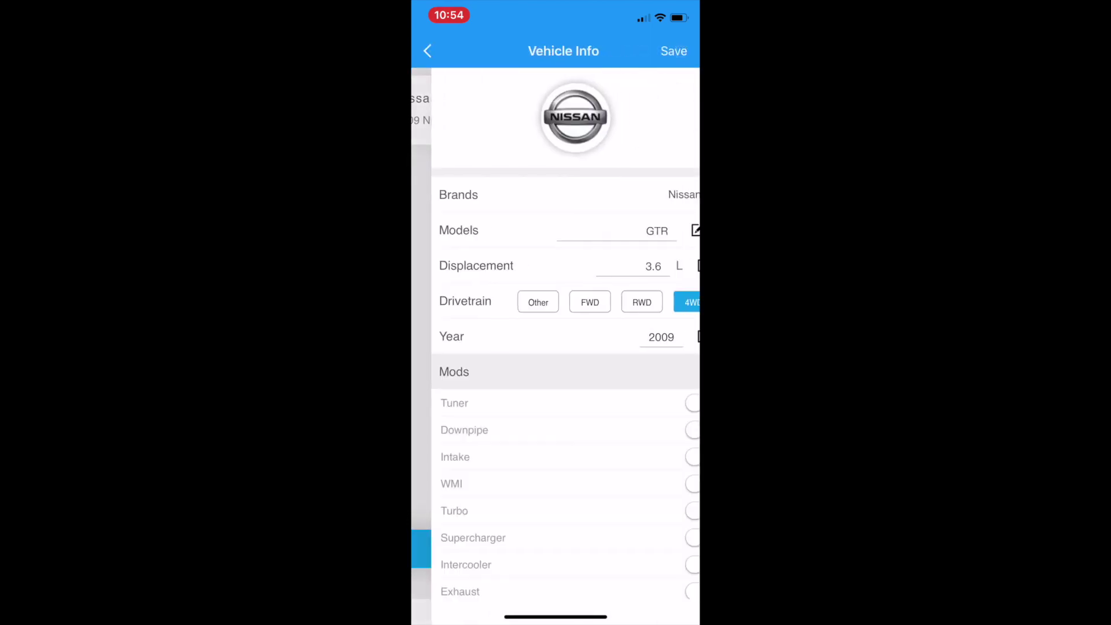
pyautogui.scroll(-2, 556, 347)
pyautogui.scroll(-2, 555, 347)
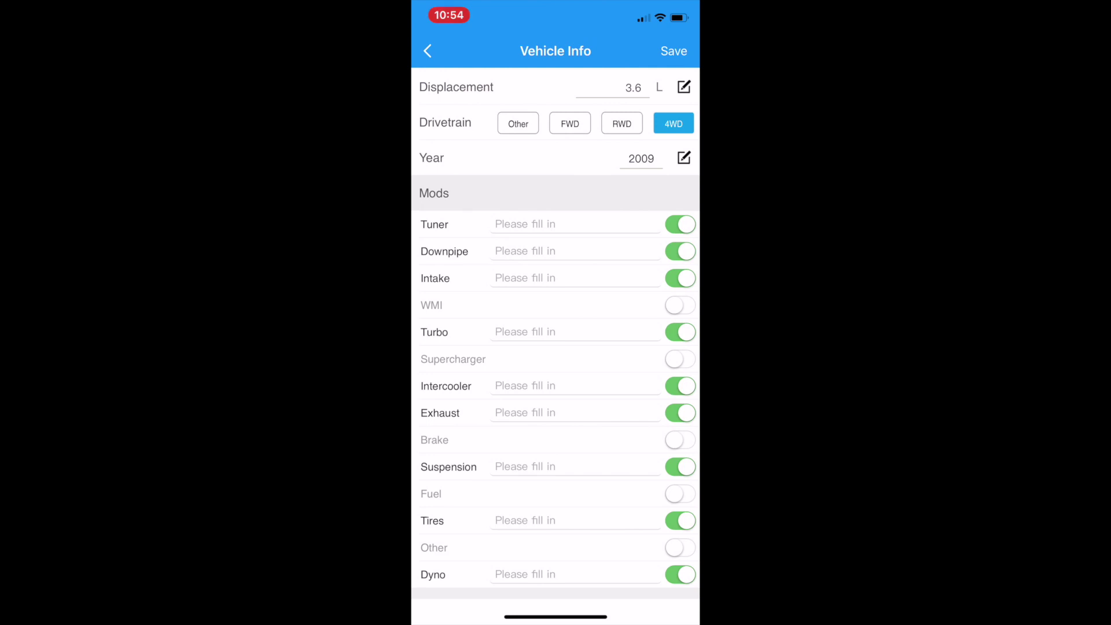
pyautogui.scroll(4, 556, 348)
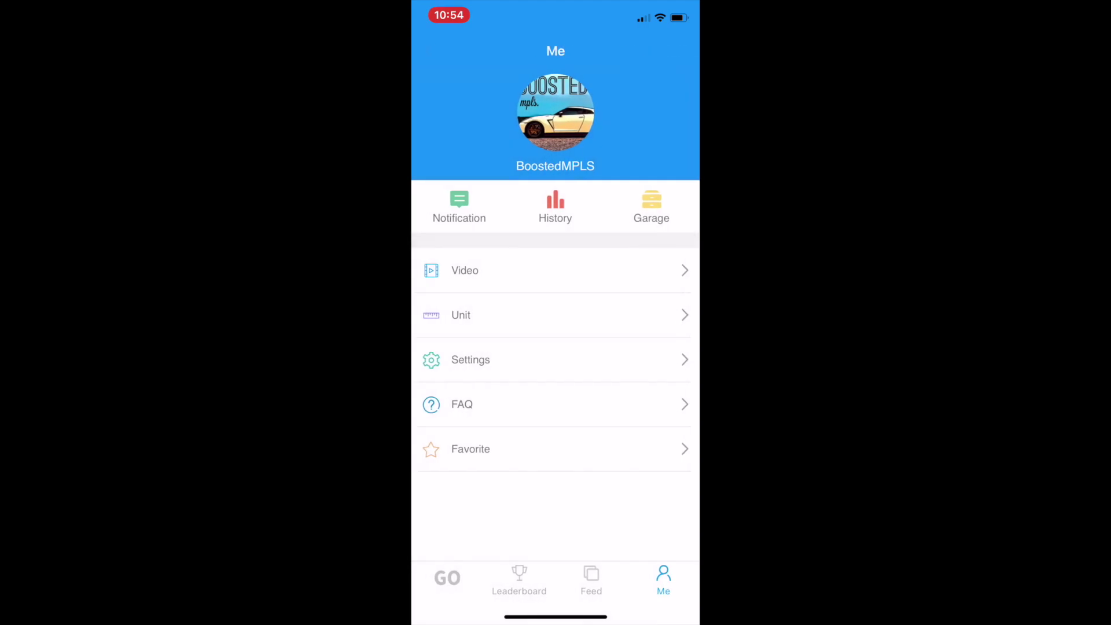
# Glance at Settings, then open run history's 60-130 mph runs
pyautogui.click(471, 360)
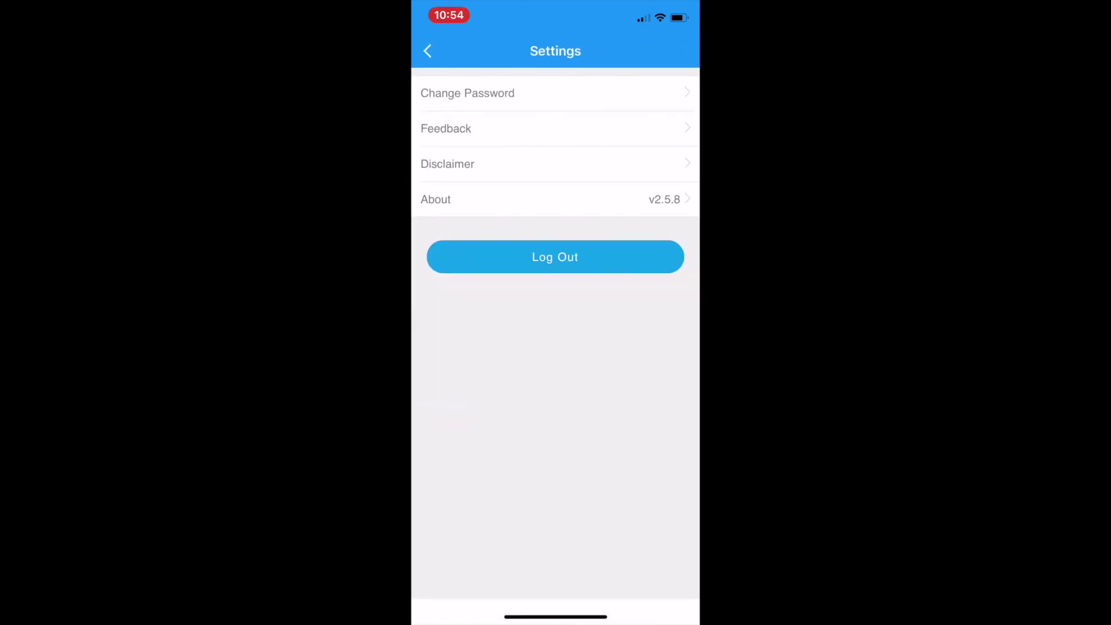
pyautogui.click(427, 51)
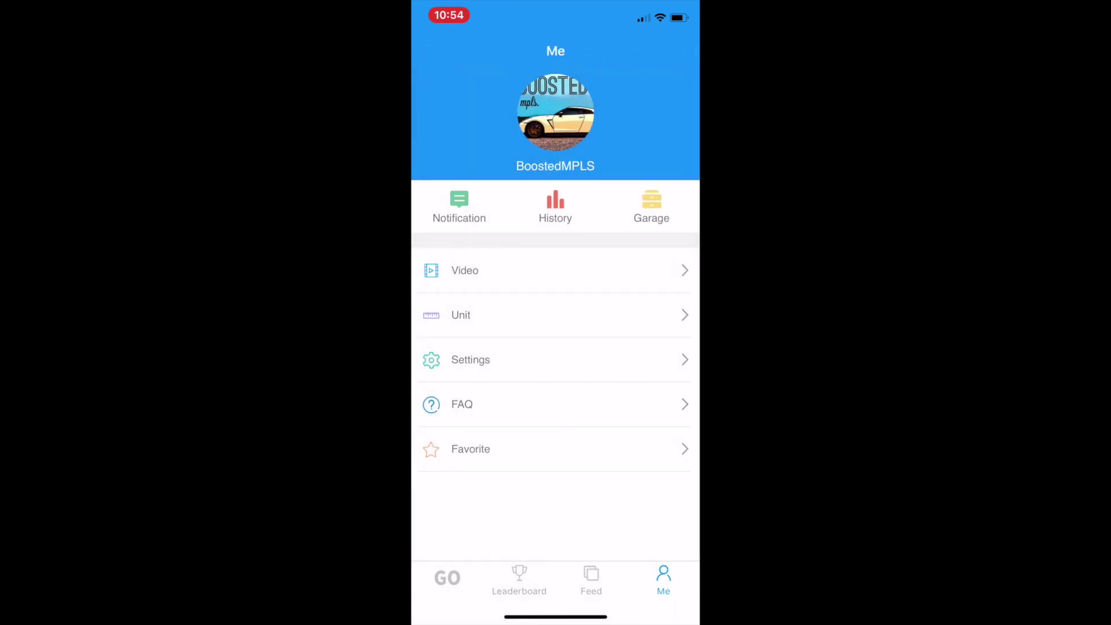
pyautogui.click(555, 207)
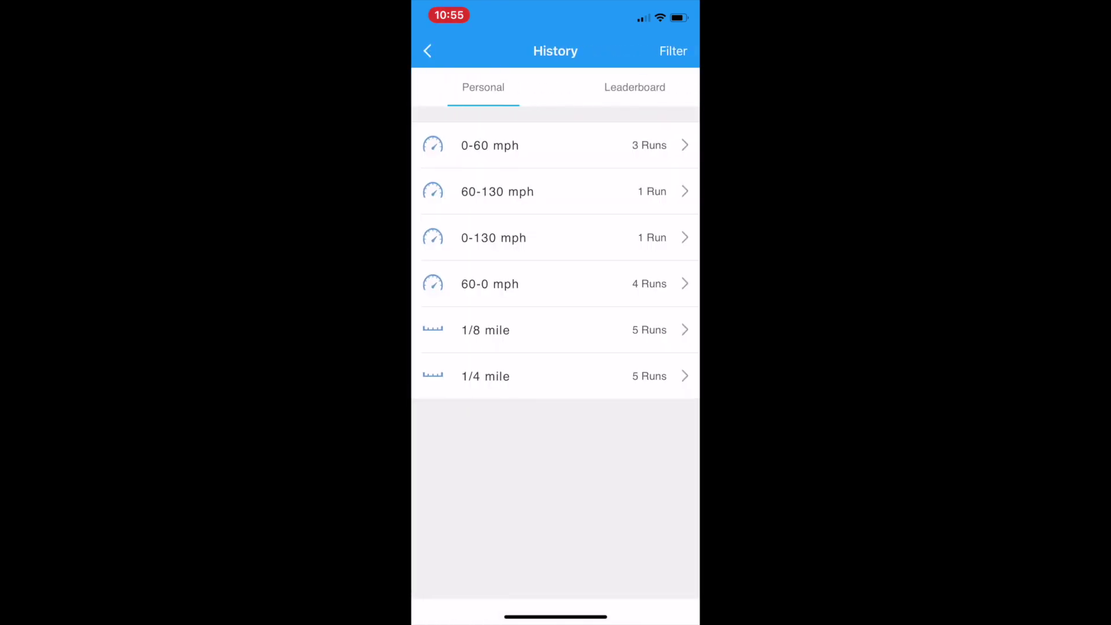
pyautogui.click(498, 191)
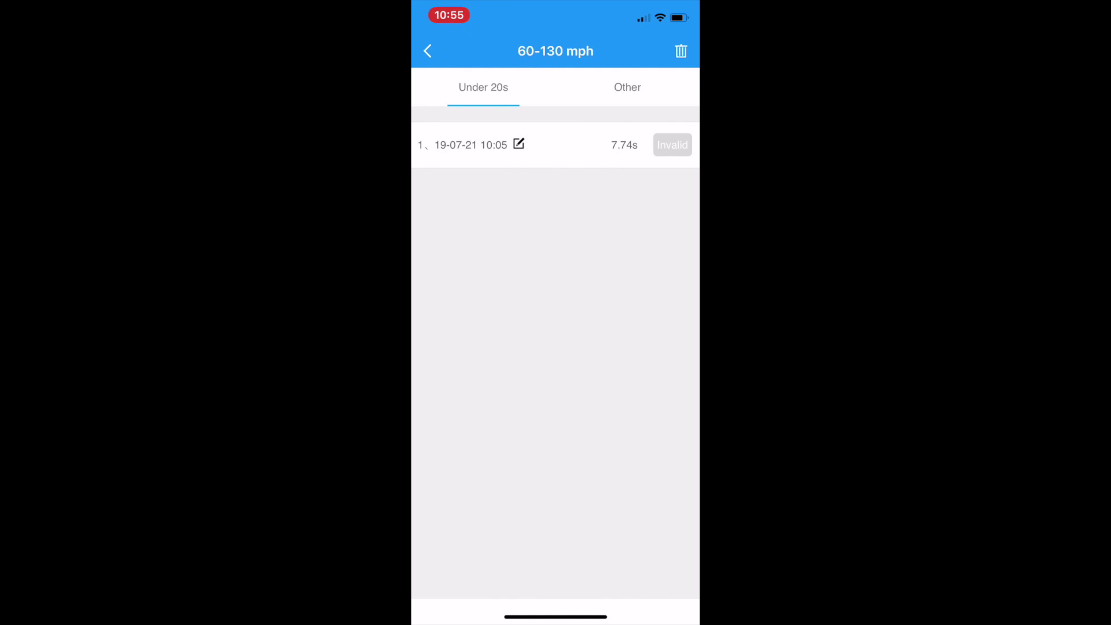
# Rename the 7.74s run, view its performance report, and return to the run categories
pyautogui.click(518, 145)
pyautogui.click(614, 342)
pyautogui.click(564, 145)
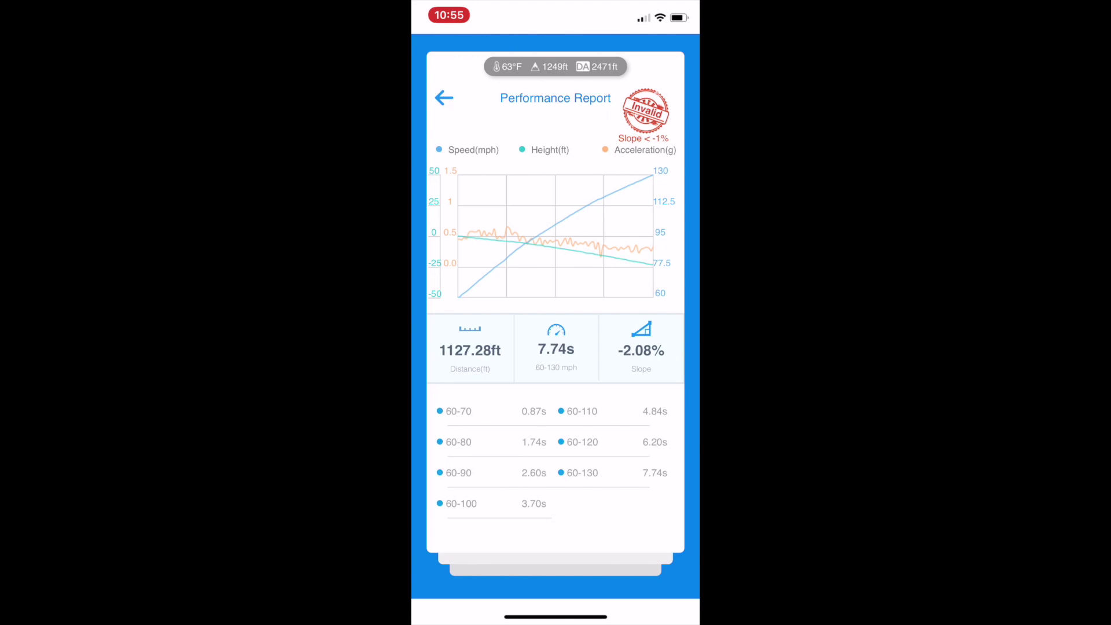
pyautogui.click(444, 97)
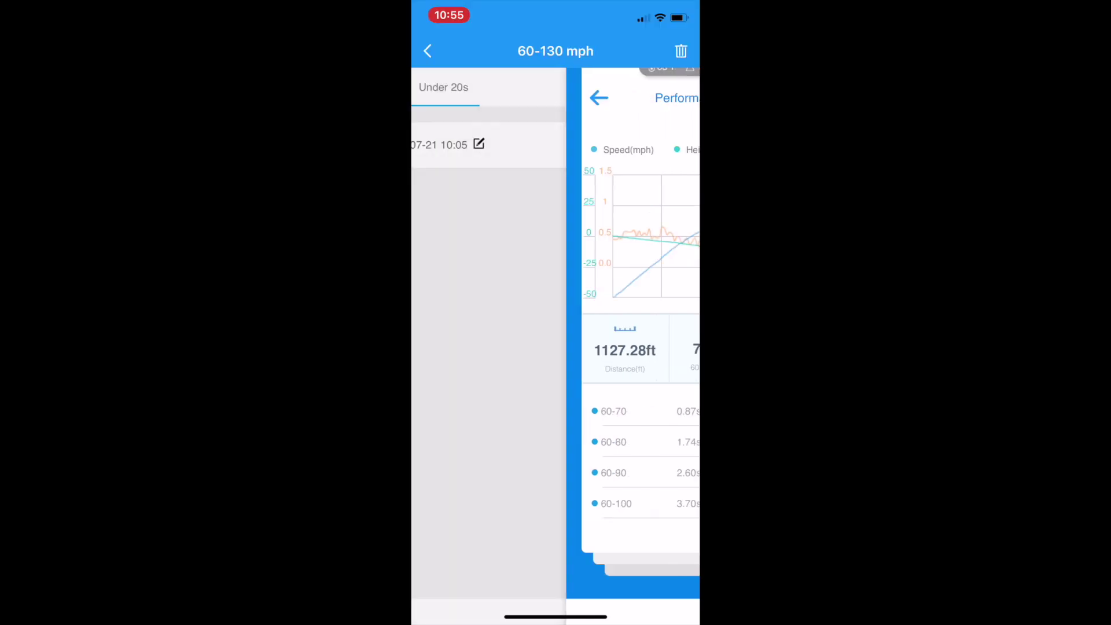
pyautogui.click(428, 50)
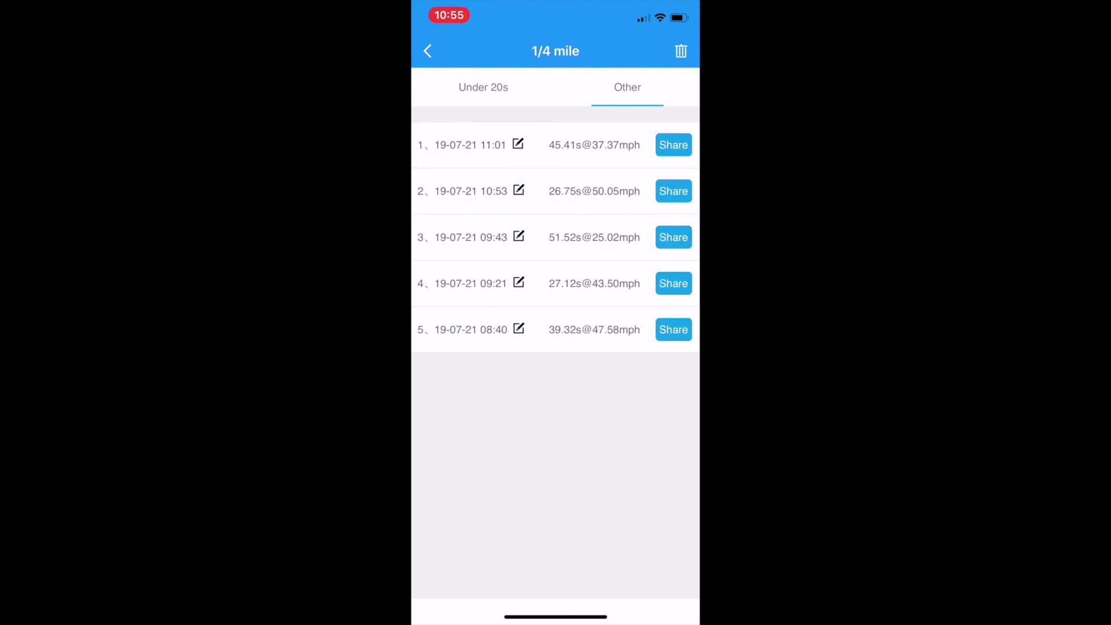
# Check the empty message and System notifications, then return to and pull down the profile page
pyautogui.click(427, 50)
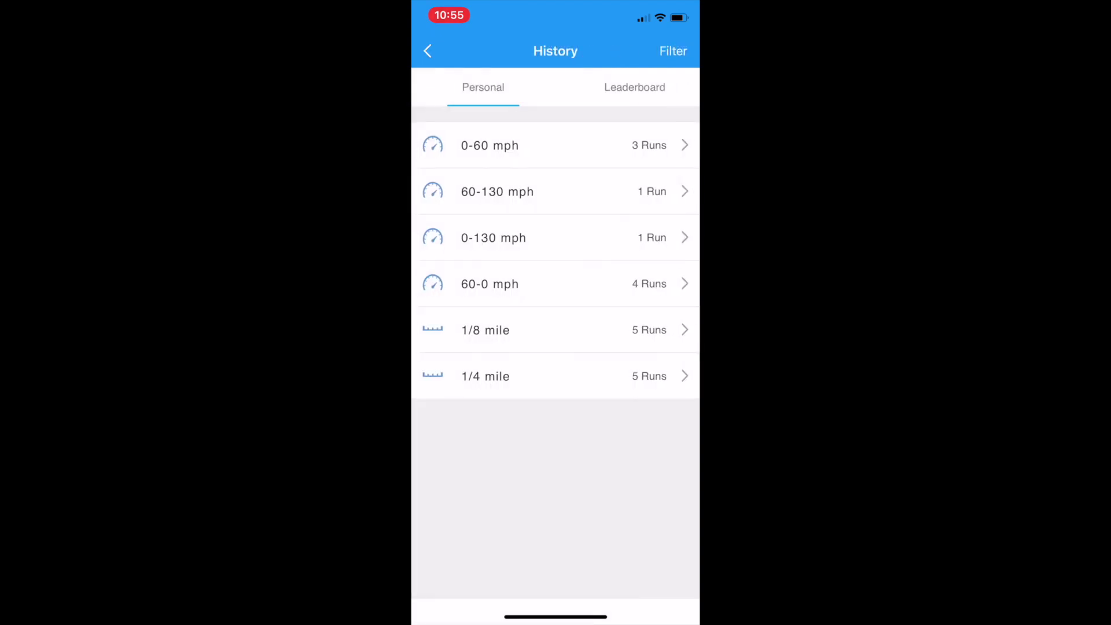
pyautogui.click(427, 50)
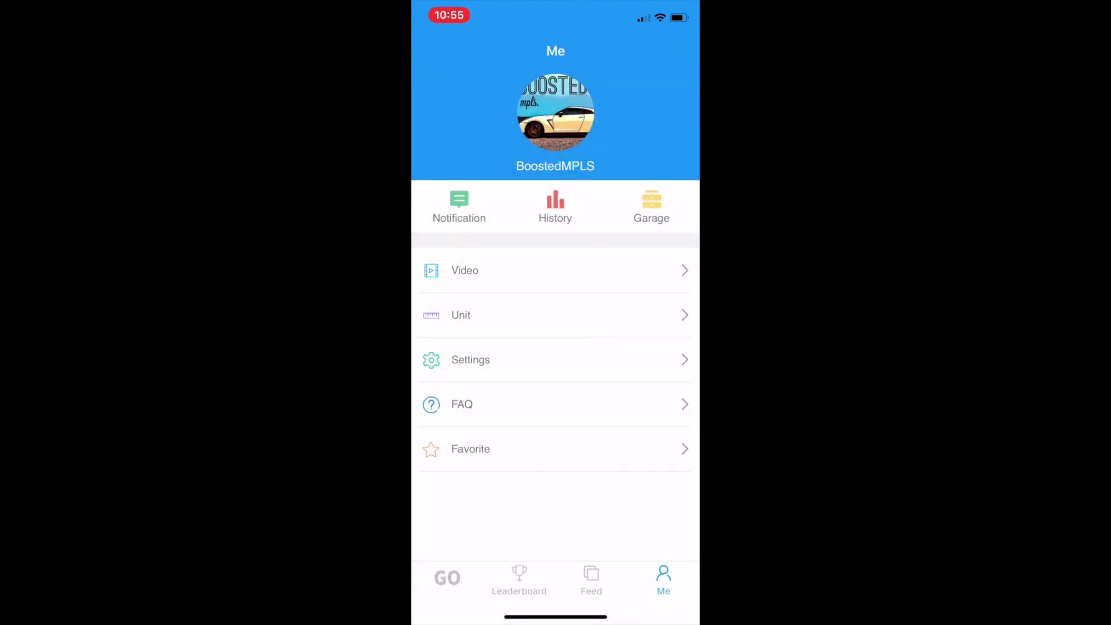
pyautogui.click(459, 207)
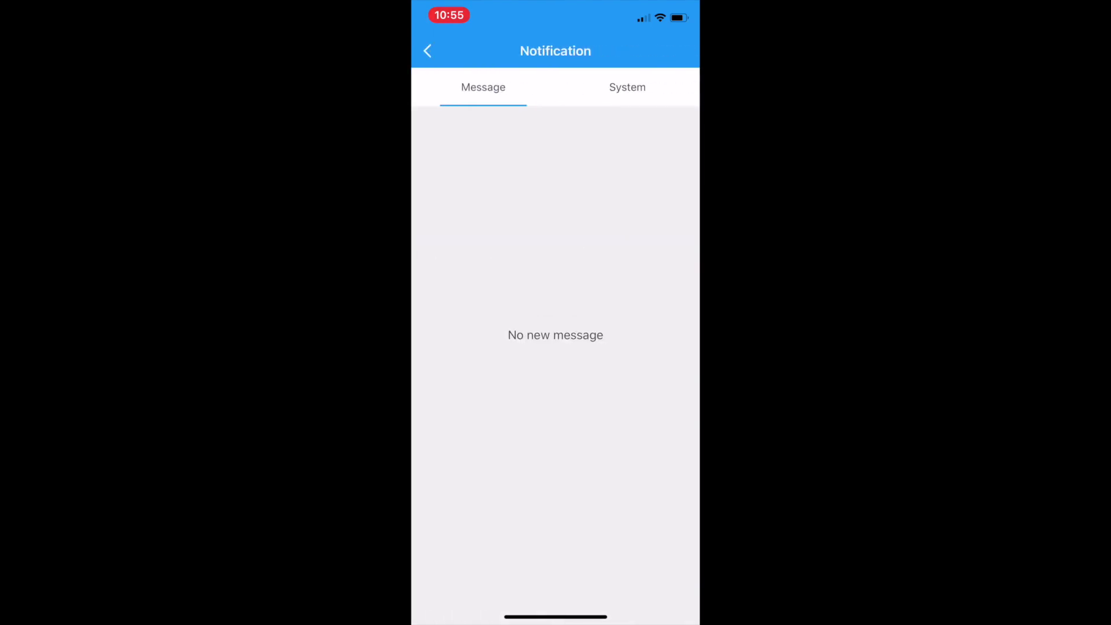
pyautogui.click(627, 87)
pyautogui.click(427, 50)
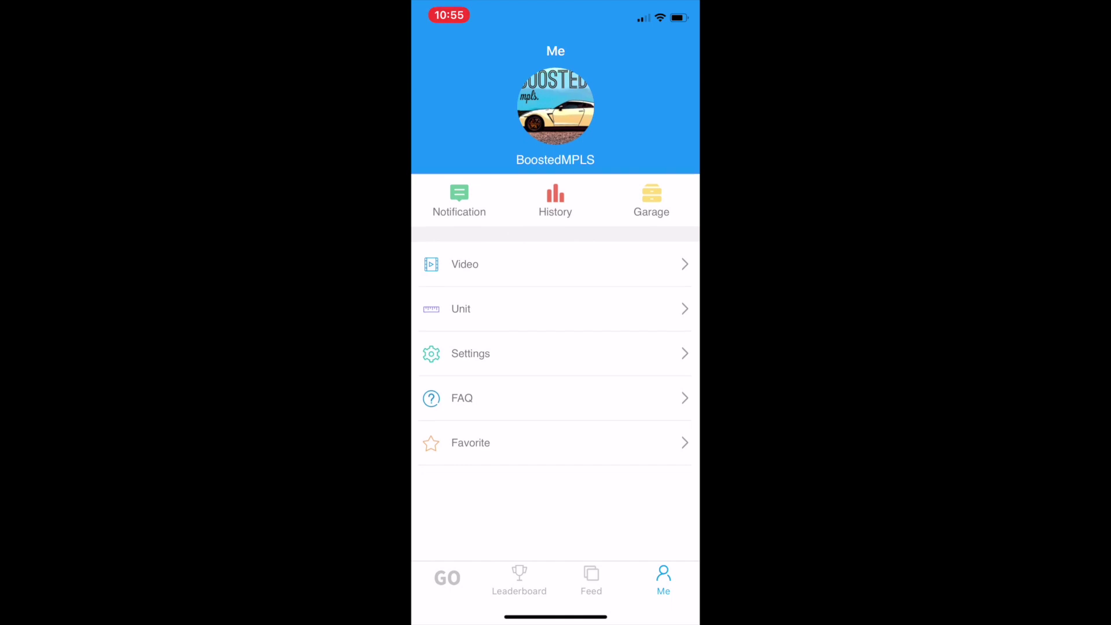
pyautogui.moveTo(556, 360); pyautogui.dragTo(557, 405)
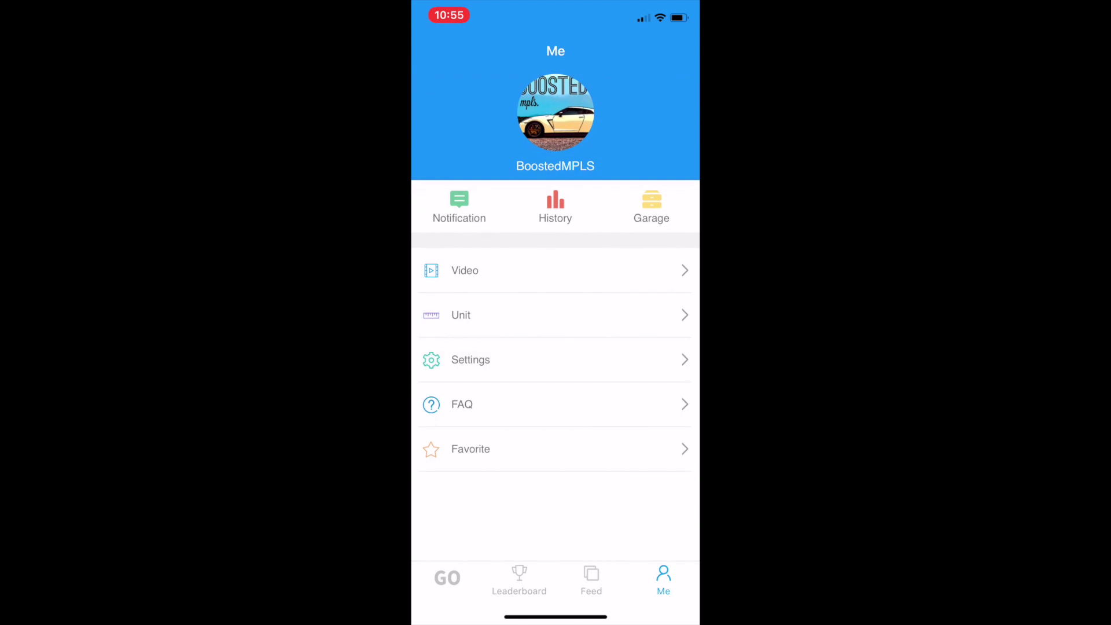